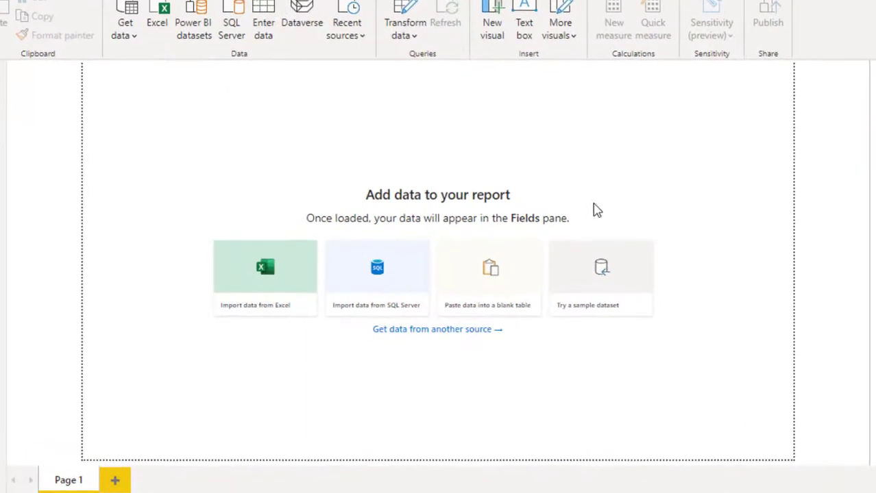
Step: Import the Excel workbook "names" from the Desktop folder "Creating Column and Splitting Column"
click(283, 279)
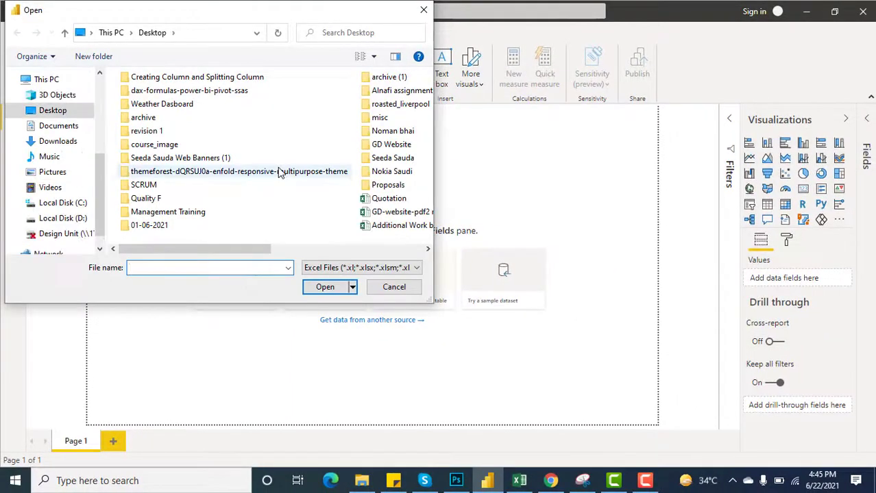
scroll(279, 170, down, 3)
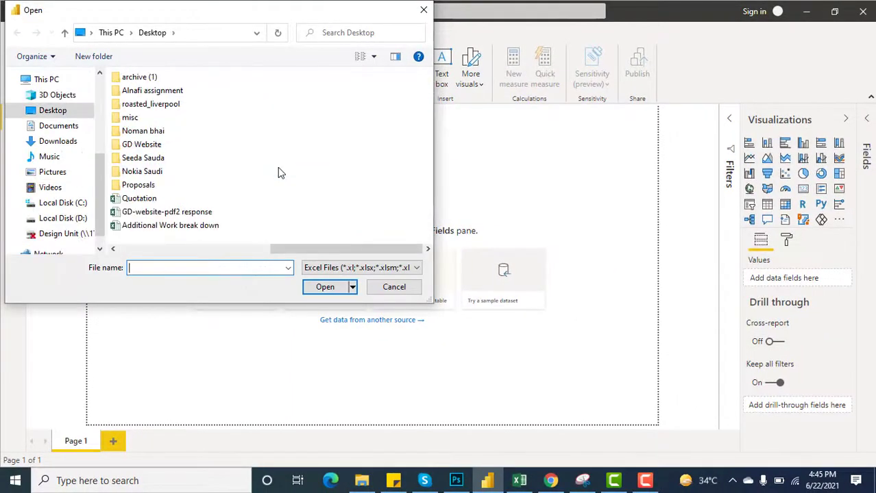
click(78, 111)
double_click(144, 79)
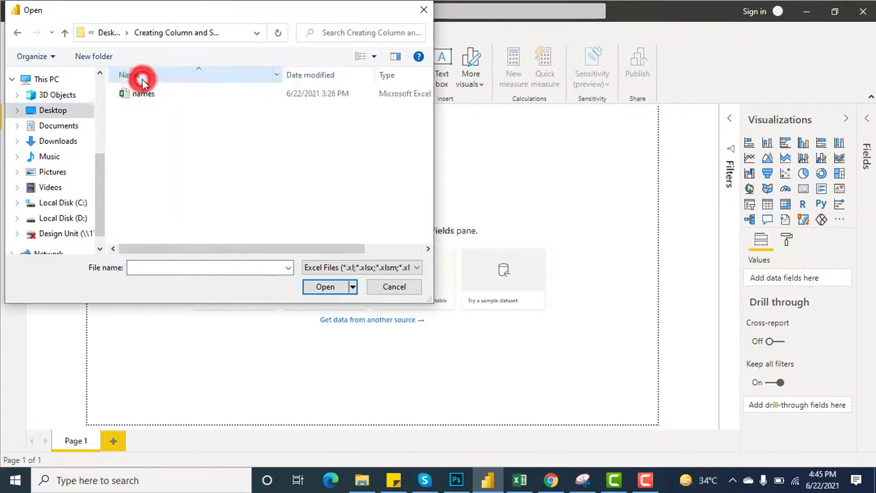
click(146, 94)
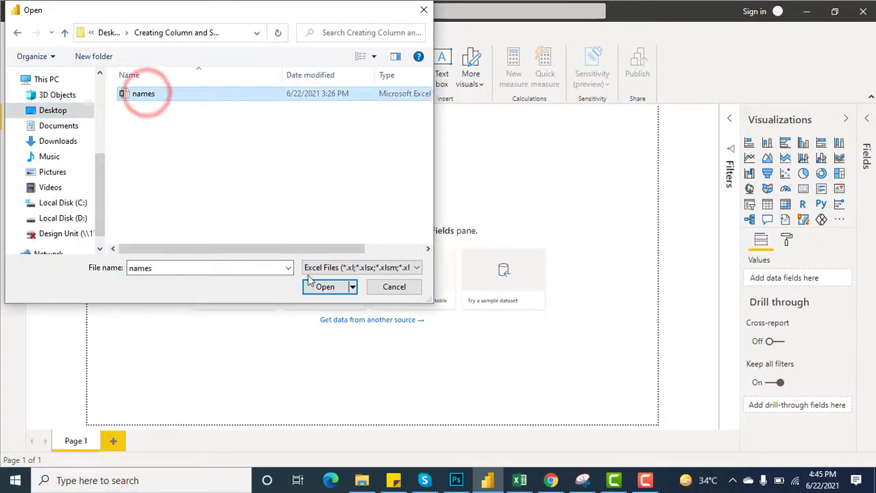
click(333, 288)
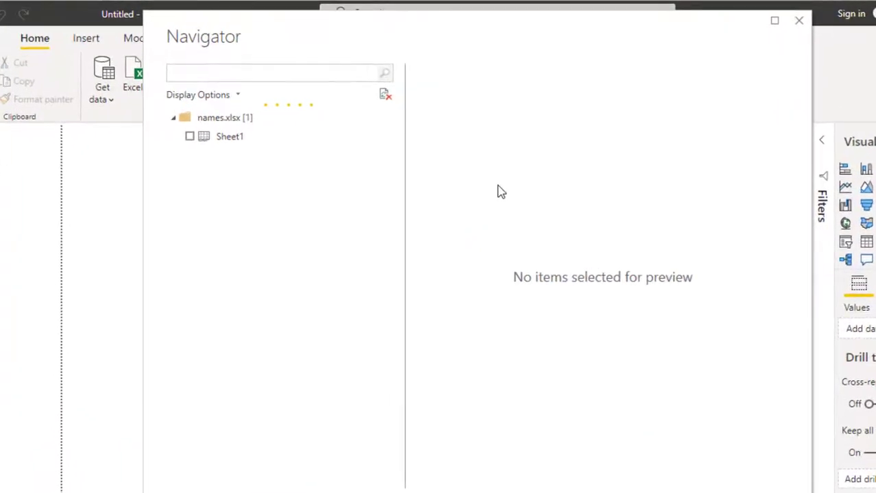
Step: Open Sheet1 of the workbook for data transformation and promote its first row to column headers
click(228, 139)
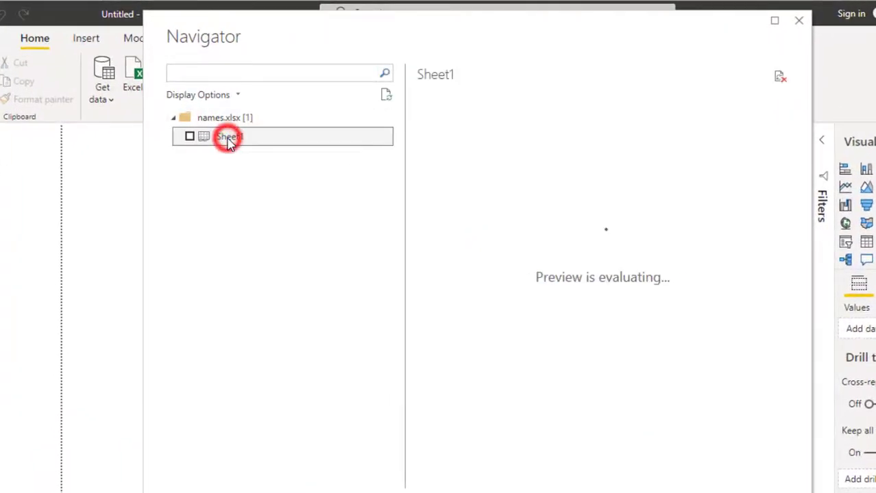
click(194, 138)
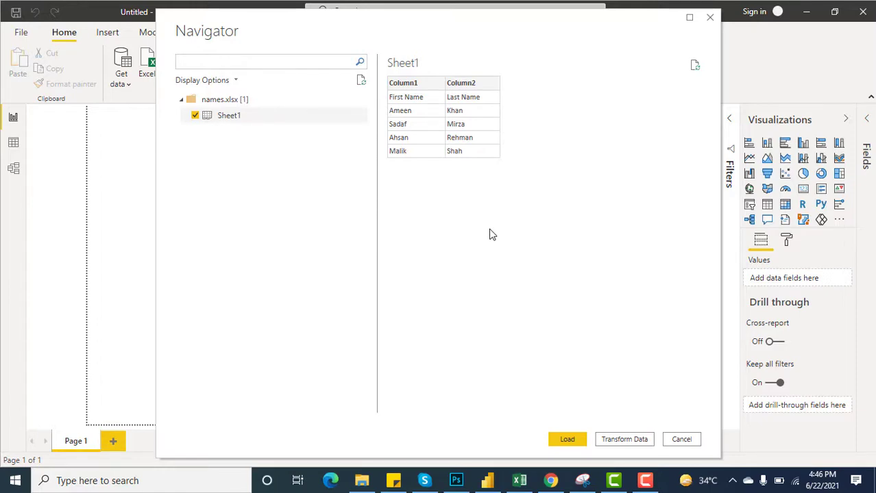
click(624, 440)
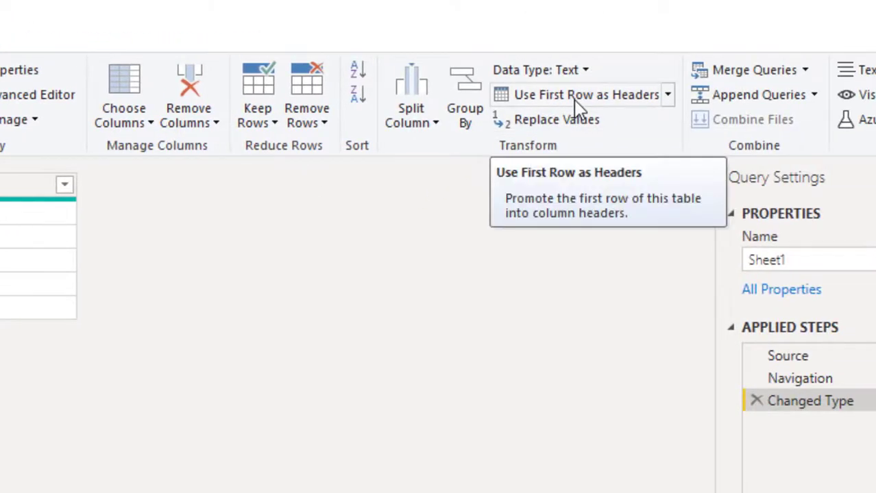
click(610, 101)
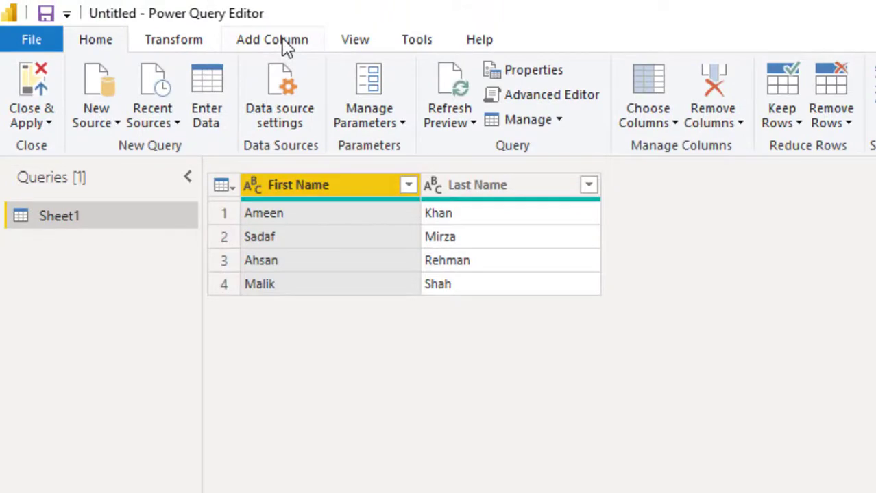
Step: Start a custom column in the Sheet1 query and name it "Full Name"
click(282, 40)
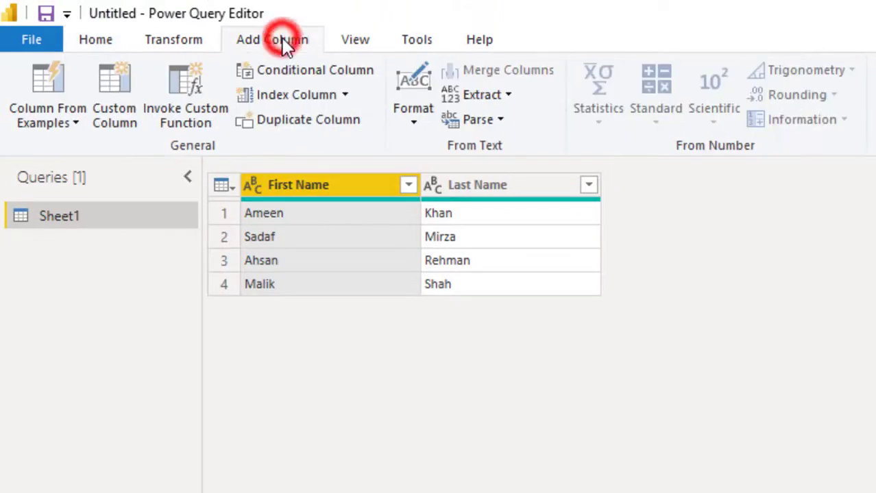
click(111, 82)
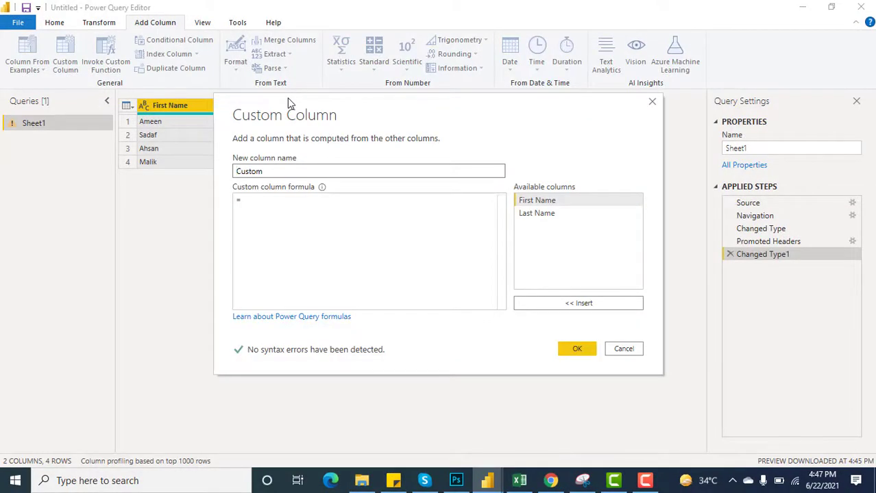
click(289, 171)
key(BackSpace)
key(BackSpace)
key(BackSpace)
key(BackSpace)
key(BackSpace)
key(BackSpace)
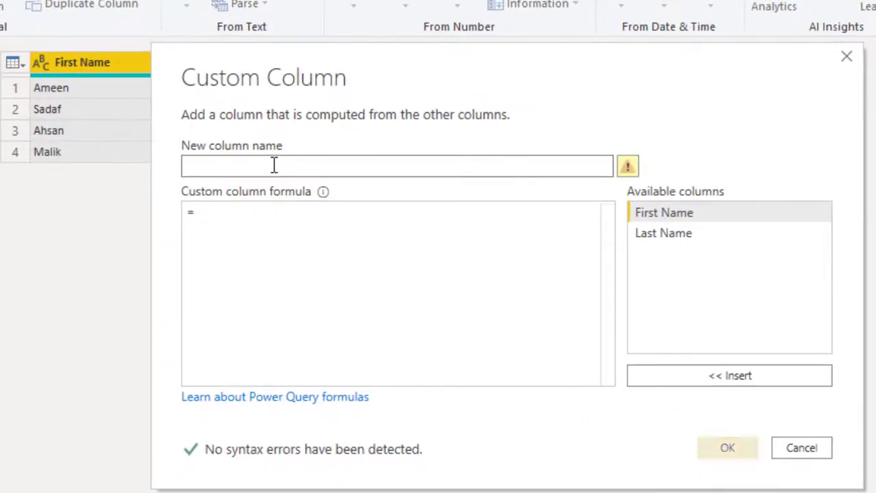
text(Full Name)
Step: Create the custom column with the formula = [First Name]& " " &[Last Name], joining both name columns with a space
click(272, 221)
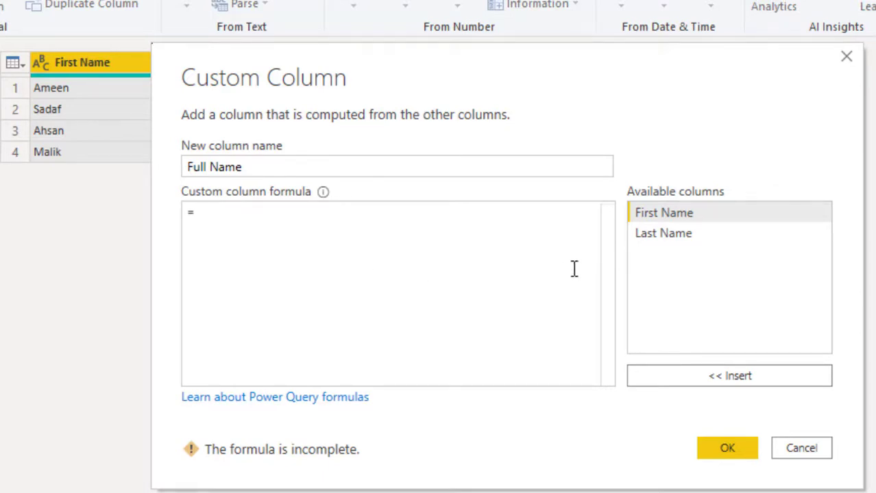
click(703, 382)
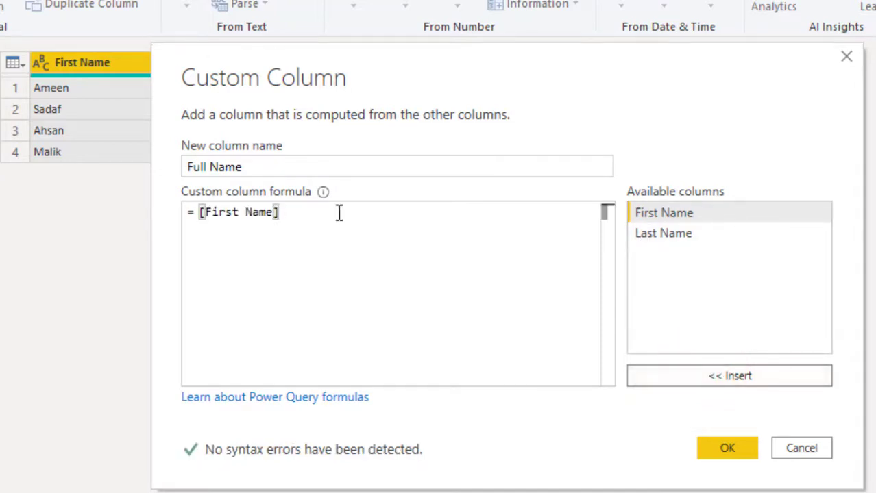
click(302, 212)
text(&)
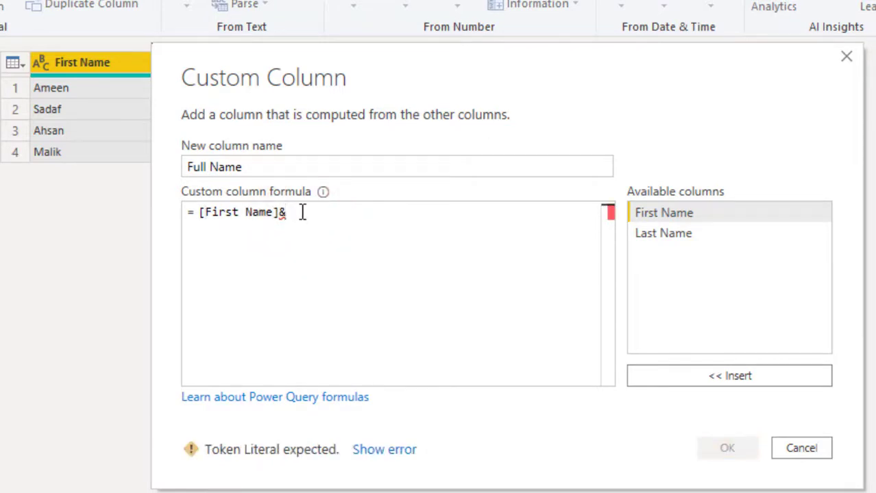
text(, "")
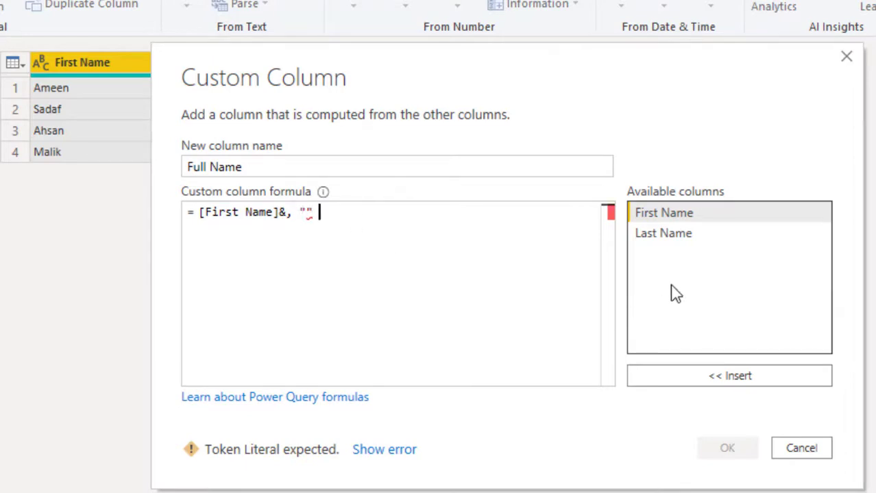
click(660, 237)
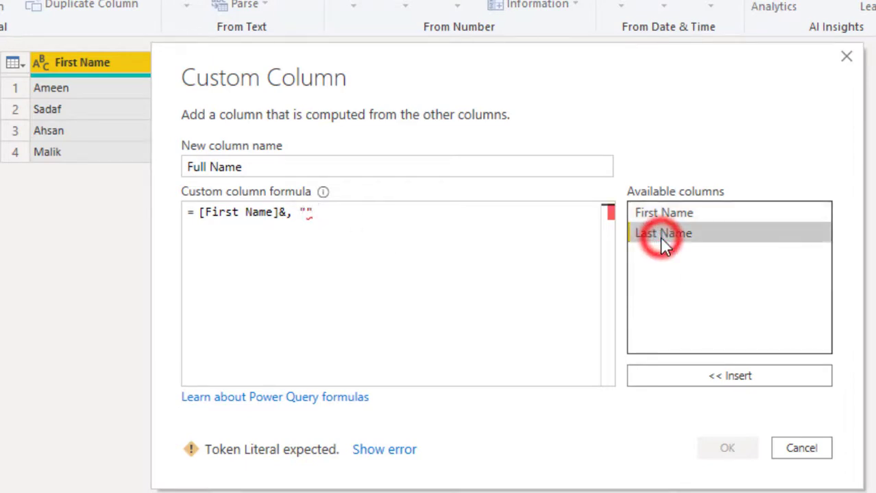
click(745, 377)
click(296, 213)
key(BackSpace)
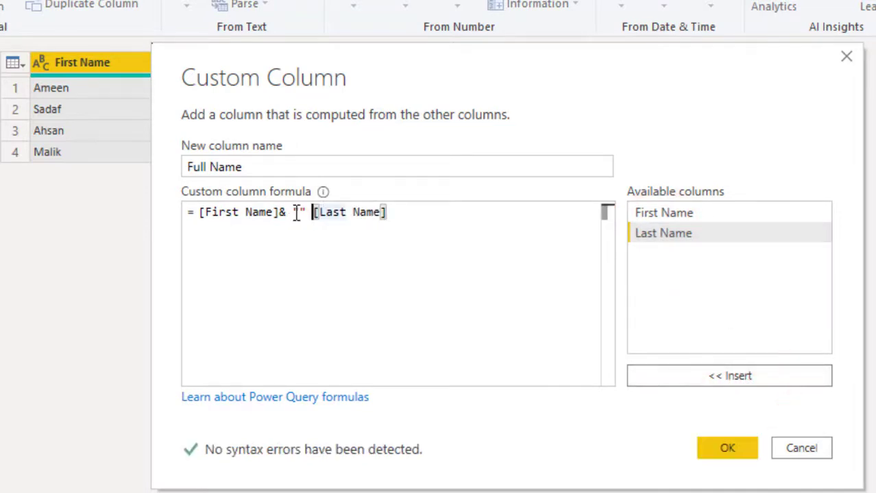
text(&)
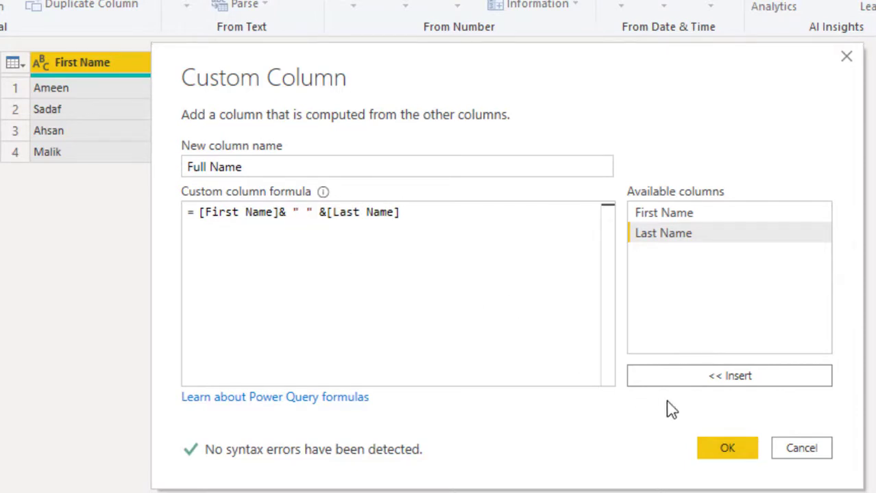
click(708, 447)
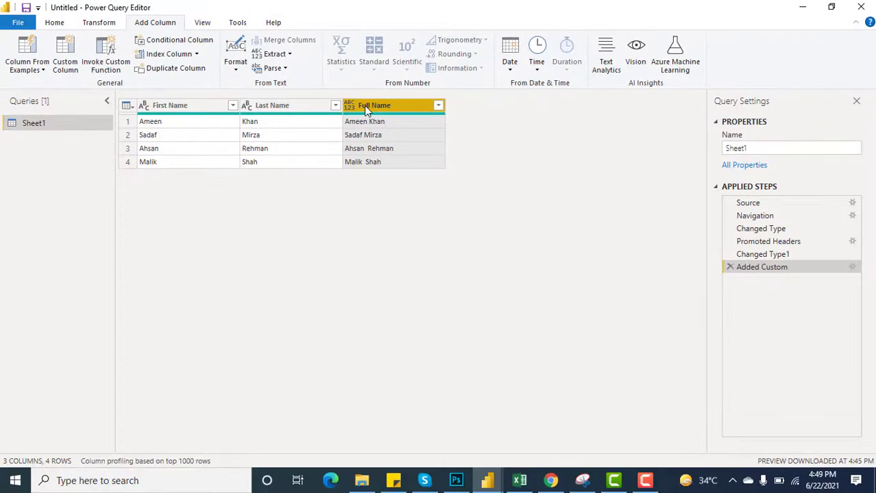
Step: Close the query editor with its changes applied and rename the loaded Sheet1 table to "Names"
click(54, 23)
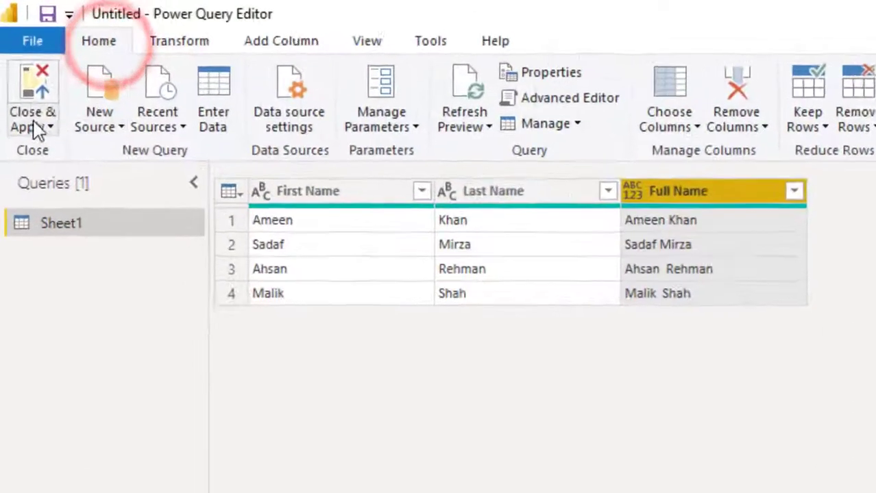
click(27, 89)
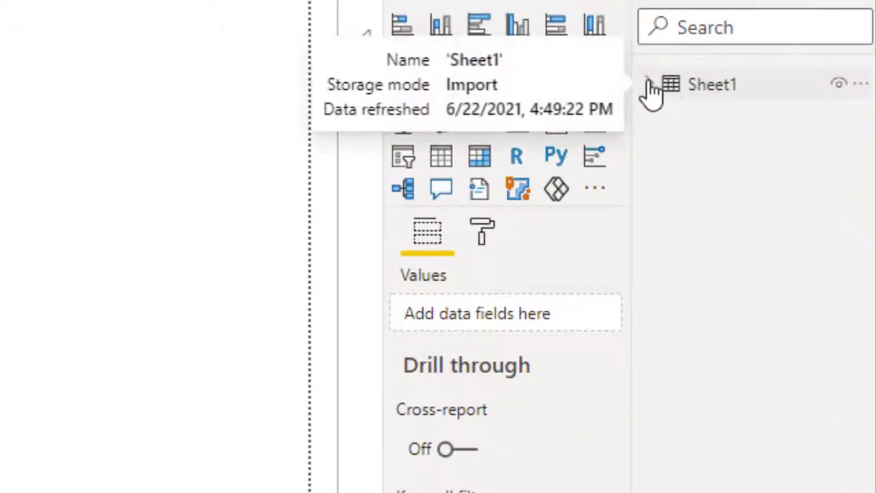
click(648, 85)
click(648, 85)
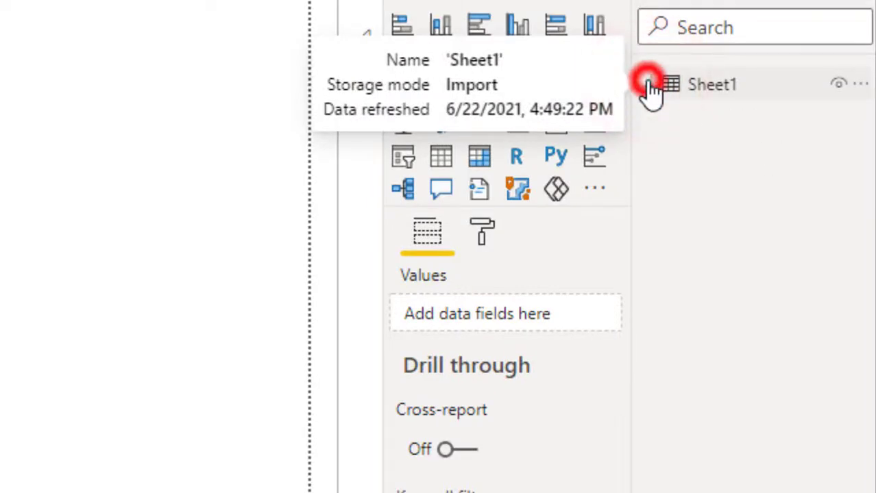
right_click(755, 89)
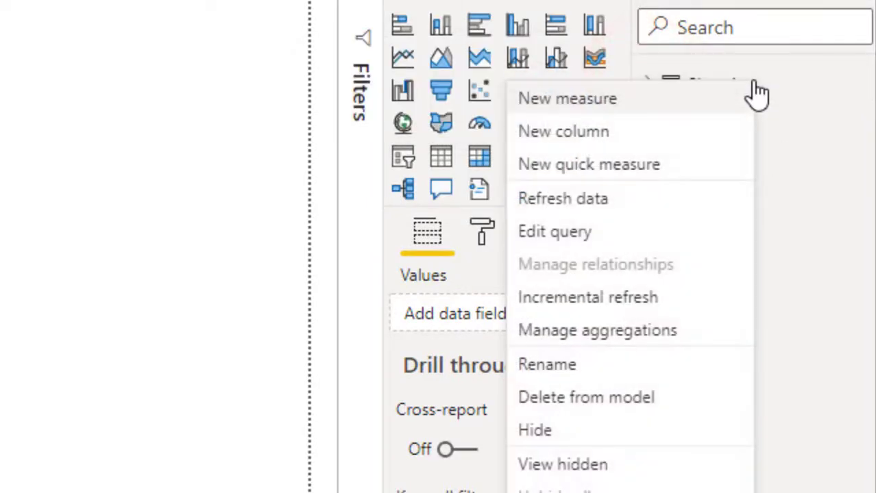
click(591, 365)
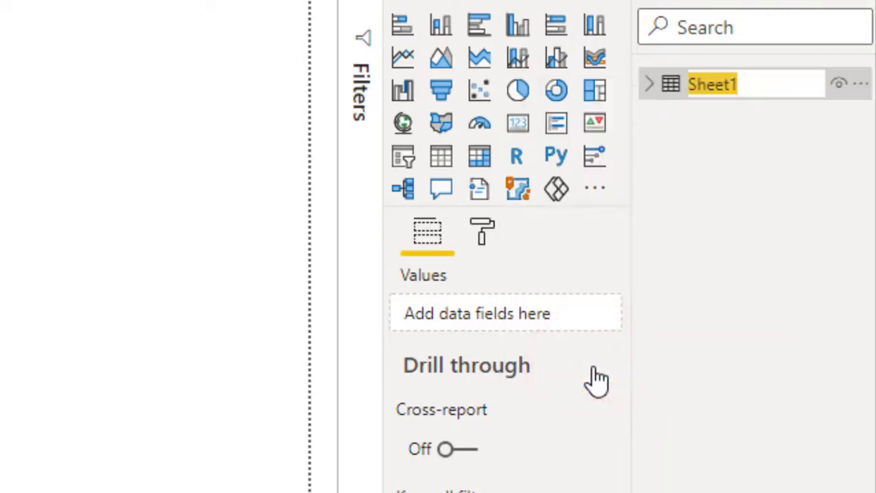
text(Names)
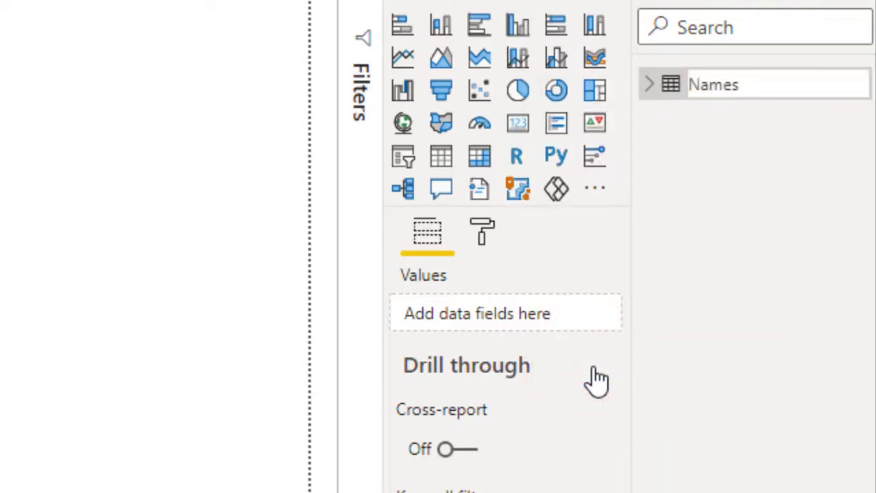
key(Return)
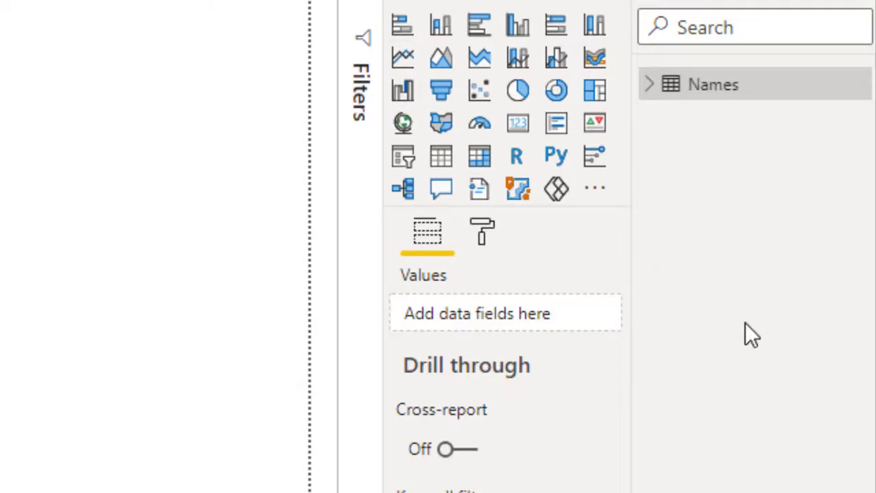
Step: Expand the fields of the Names table and place an empty table visual near the middle of the report page
click(653, 82)
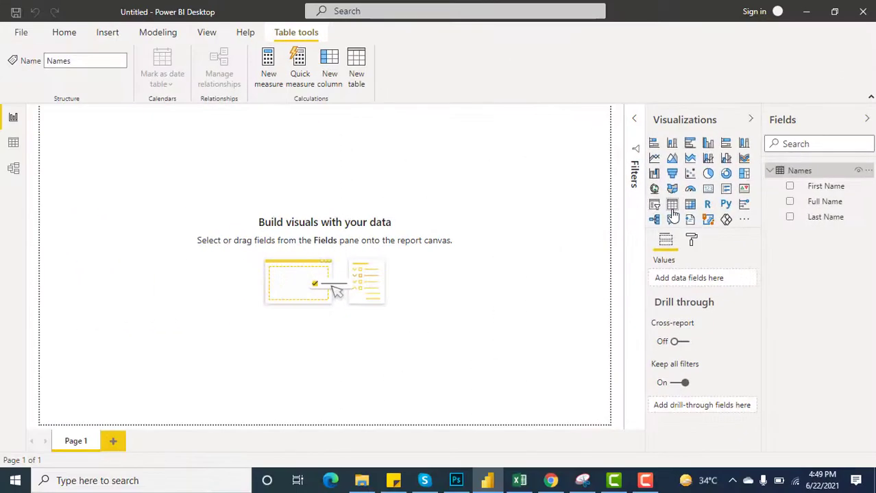
click(672, 205)
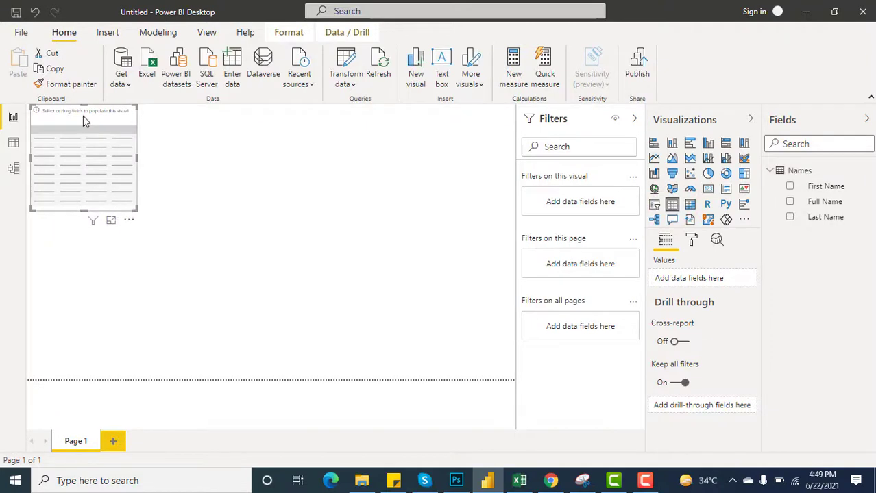
drag(85, 122, 253, 180)
click(286, 208)
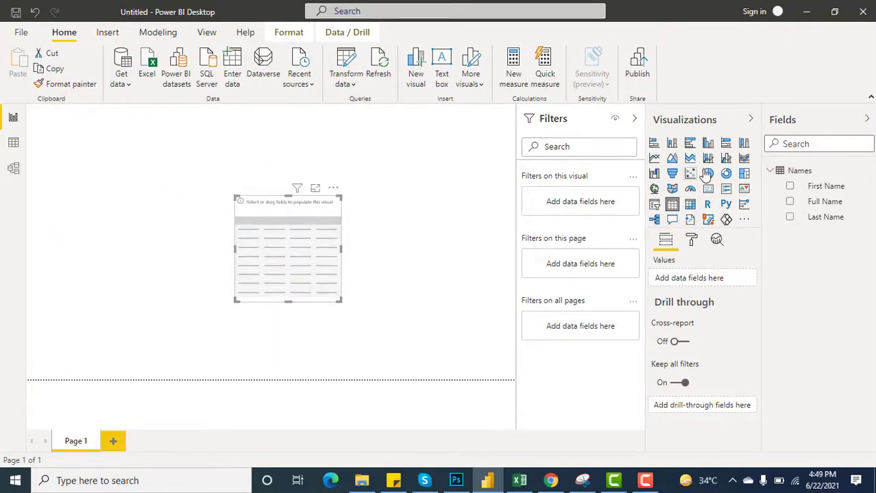
drag(285, 197, 305, 177)
Step: Add the First Name, Last Name and Full Name fields to the table visual, in that order
drag(817, 186, 309, 244)
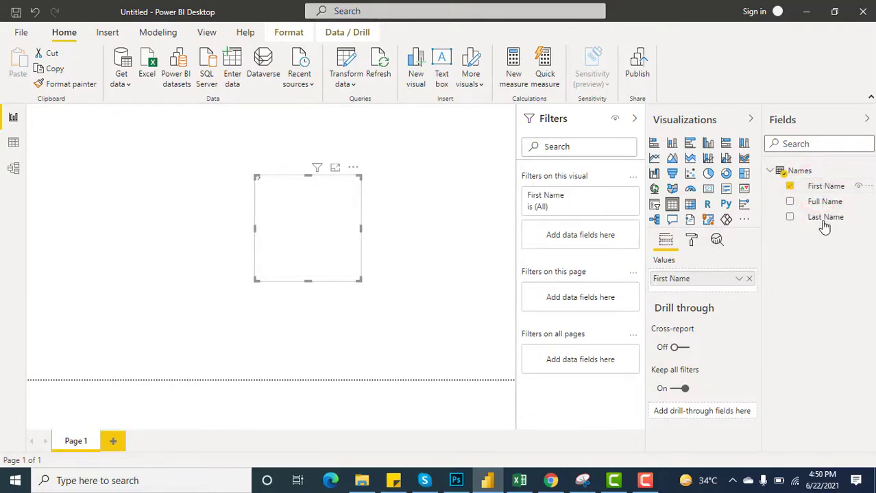
drag(826, 221, 325, 231)
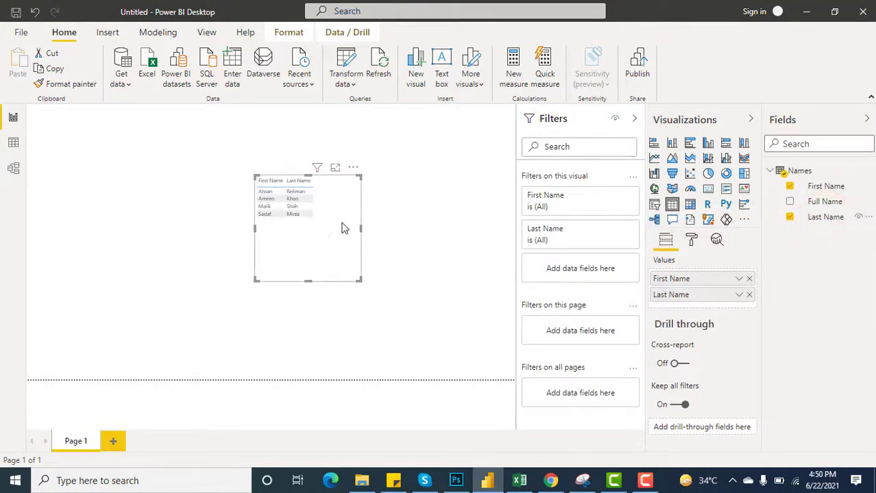
drag(826, 201, 313, 235)
Step: Examine the table visual enlarged in focus mode and the Names table's columns in data view
click(335, 168)
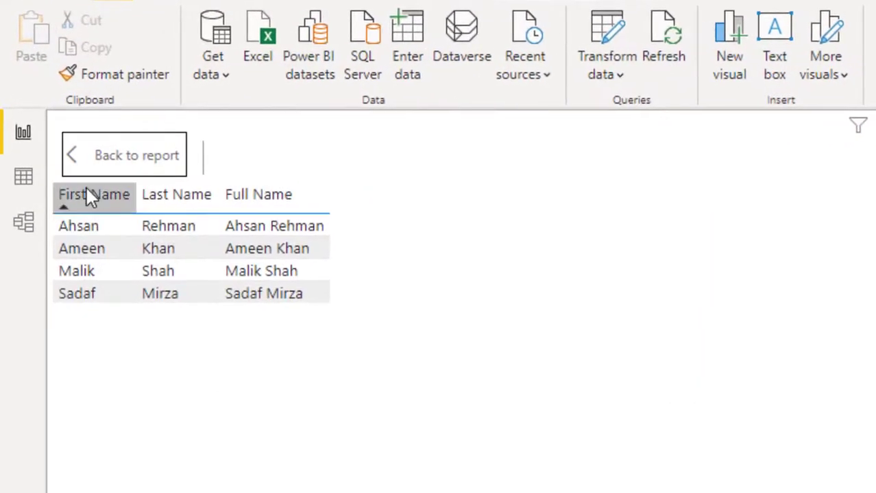
click(260, 197)
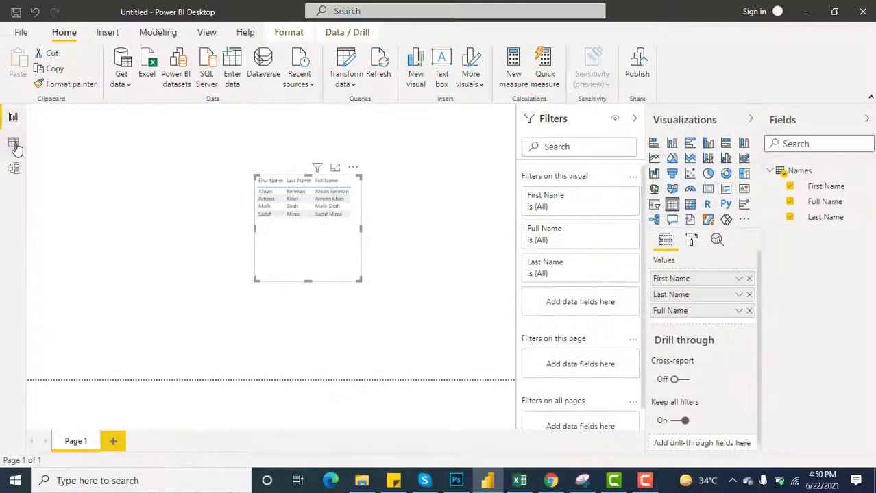
click(14, 144)
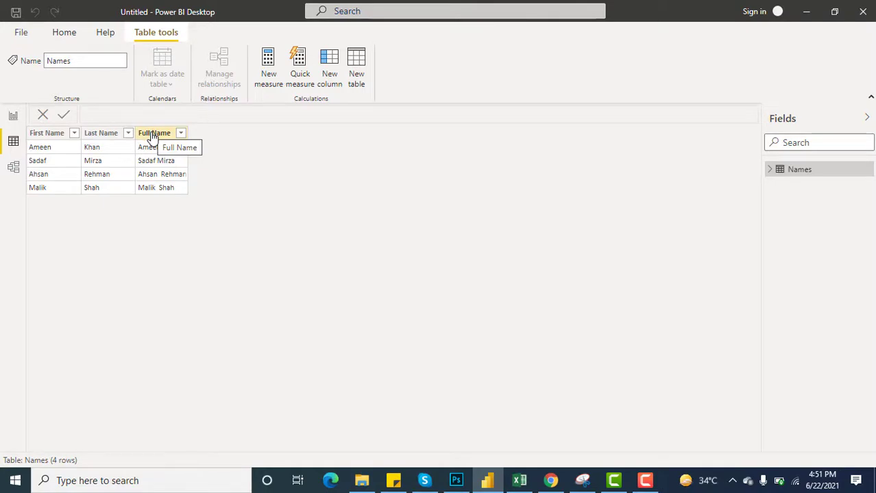
Step: Select the Full Name column, return to the report view and open the Names query for transformation in the Power Query Editor
click(152, 137)
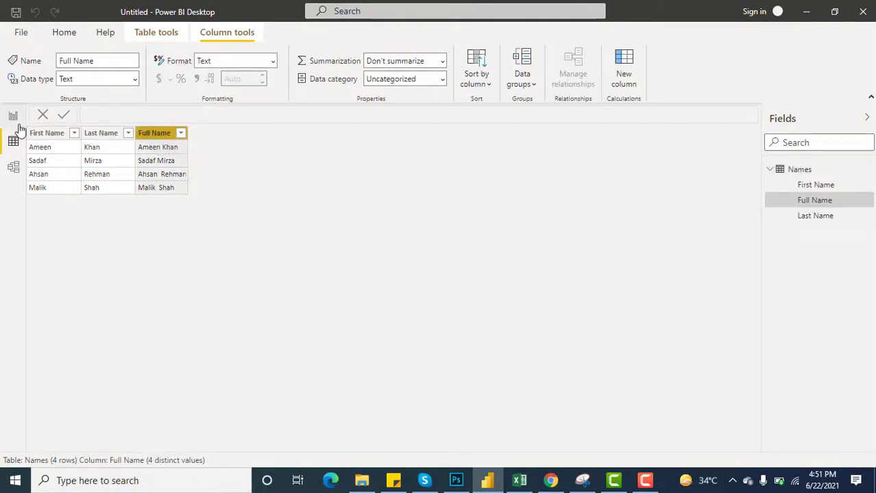
click(13, 117)
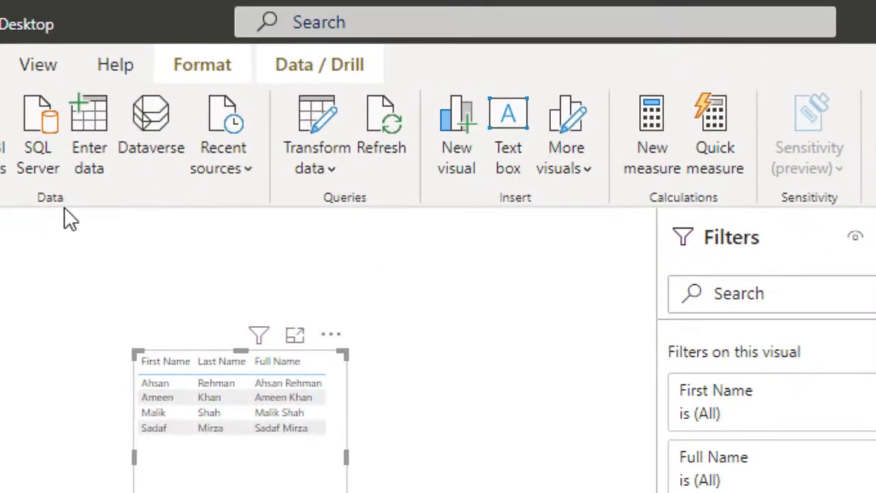
click(308, 130)
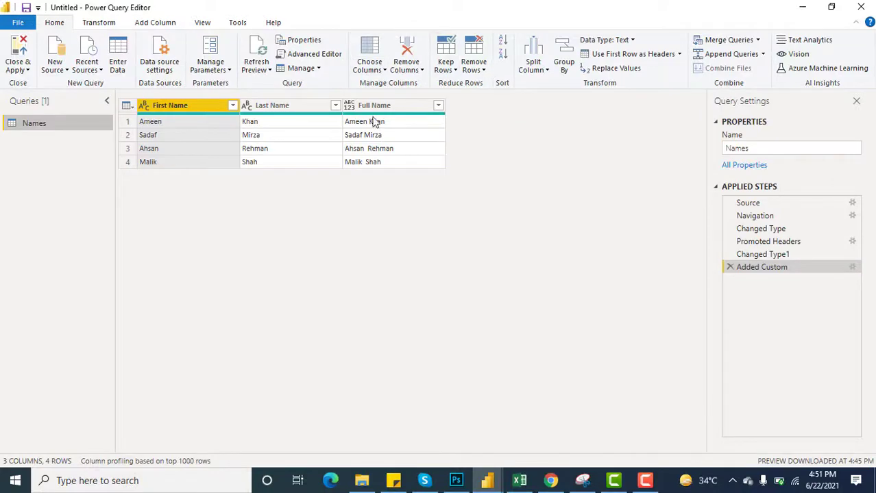
Step: Split the Full Name column by delimiter, using Space as the delimiter and splitting only at the left-most delimiter
right_click(368, 109)
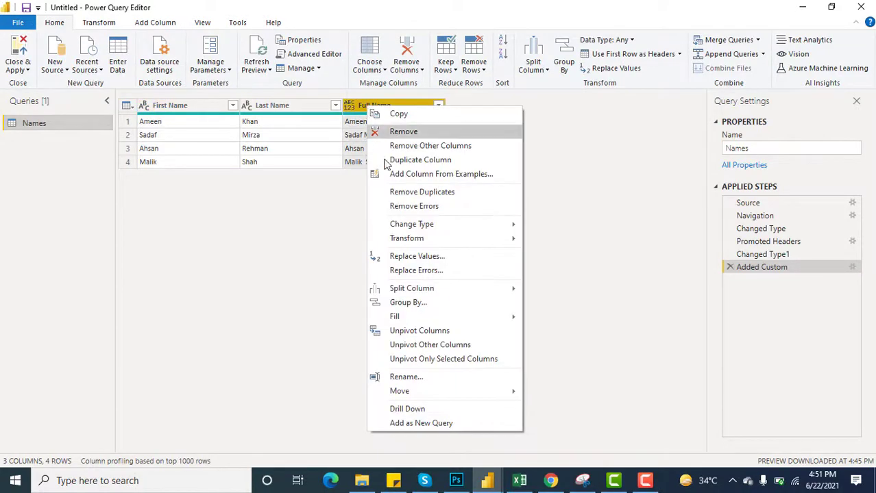
mouse_move(430, 241)
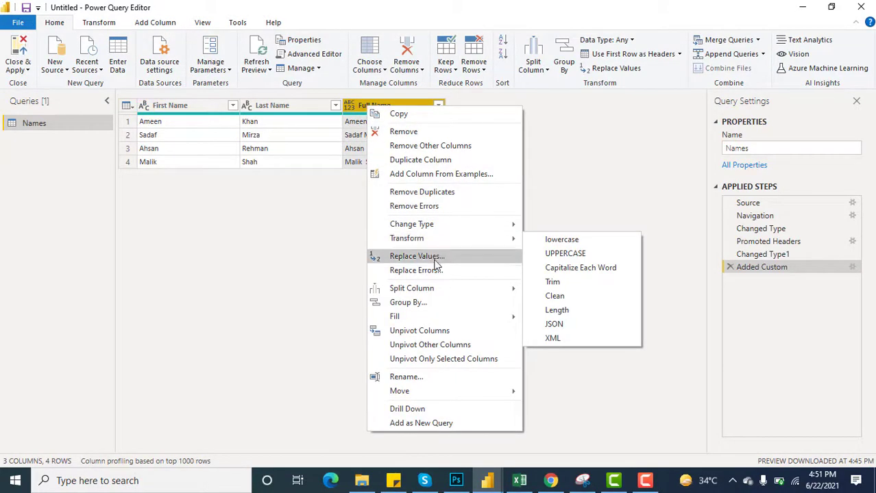
mouse_move(452, 294)
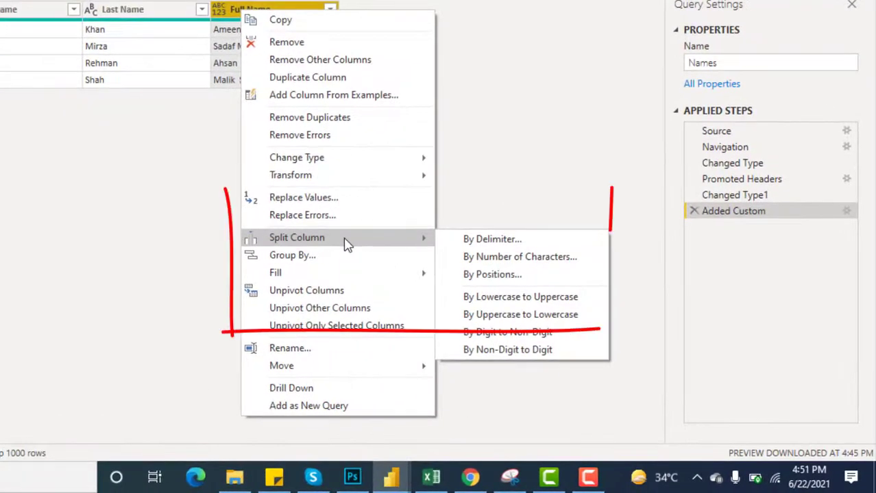
click(467, 240)
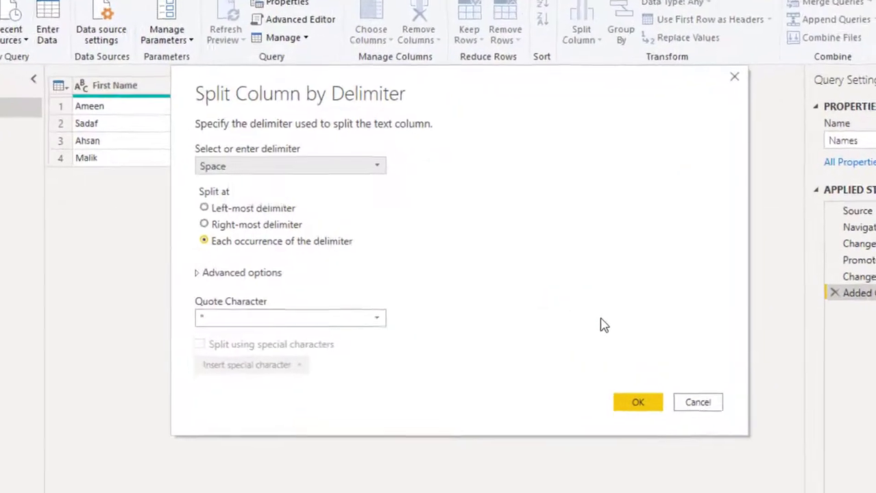
click(320, 166)
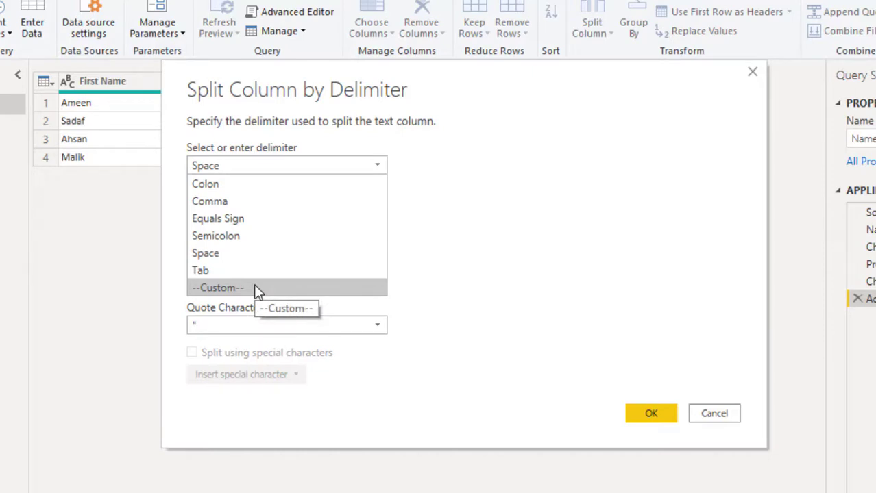
click(217, 254)
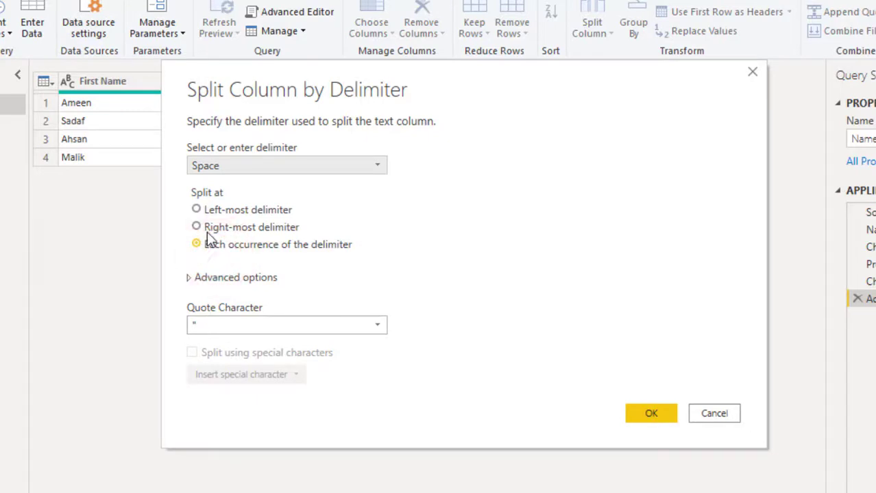
click(212, 210)
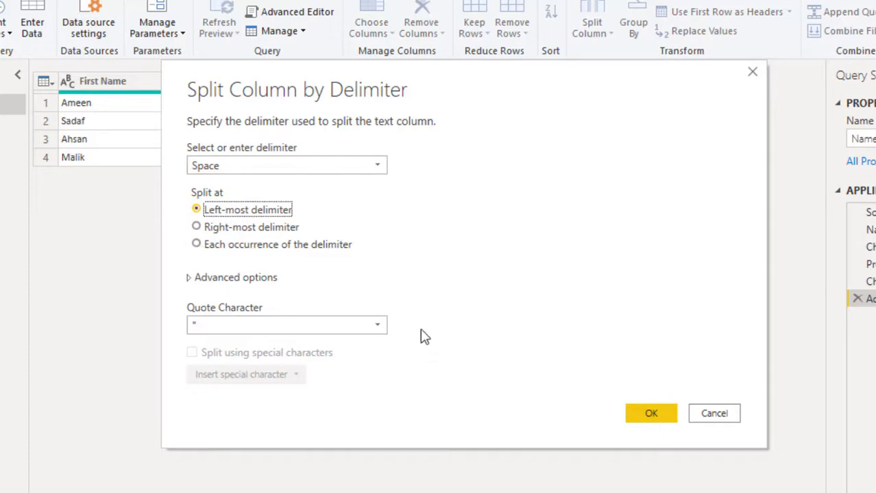
click(651, 413)
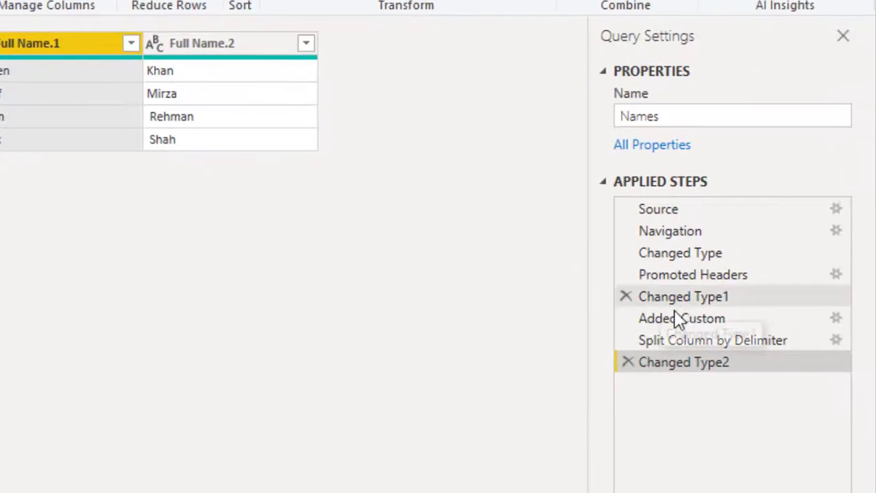
Step: Delete the Changed Type2 and Split Column by Delimiter steps from the Names query
click(627, 362)
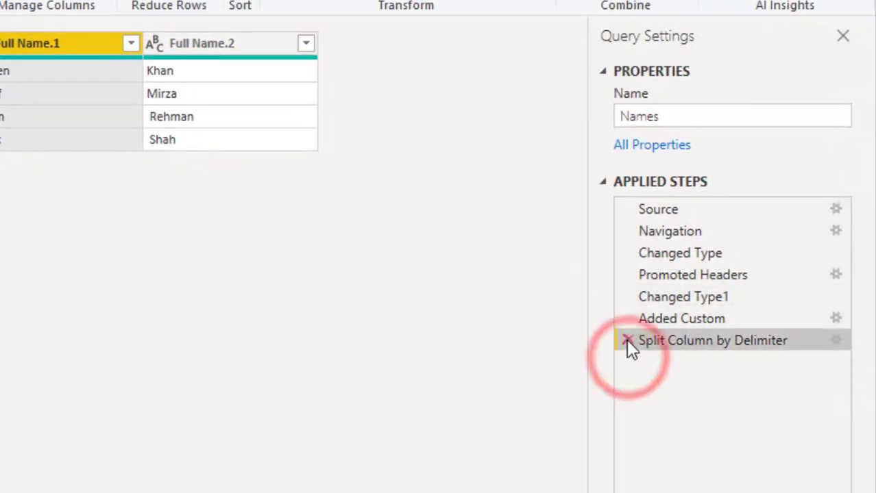
click(627, 340)
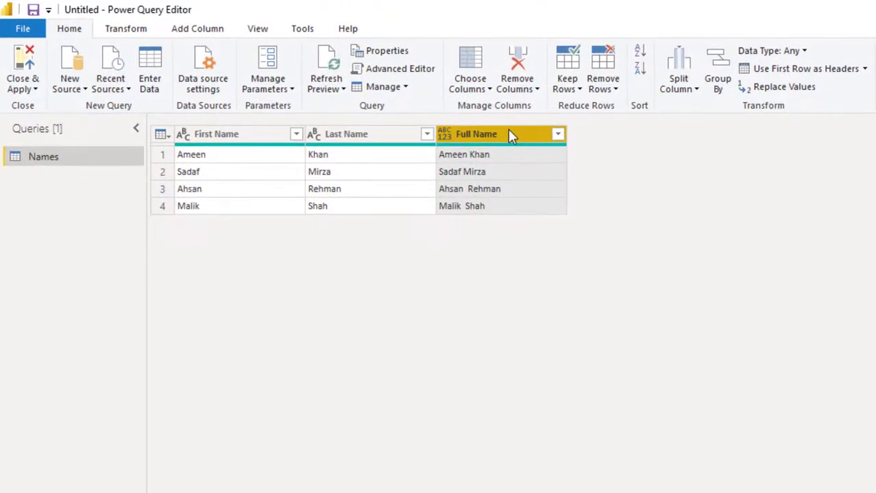
Step: Split the Full Name column by number of characters, using 3 characters and splitting once, as far left as possible
right_click(510, 135)
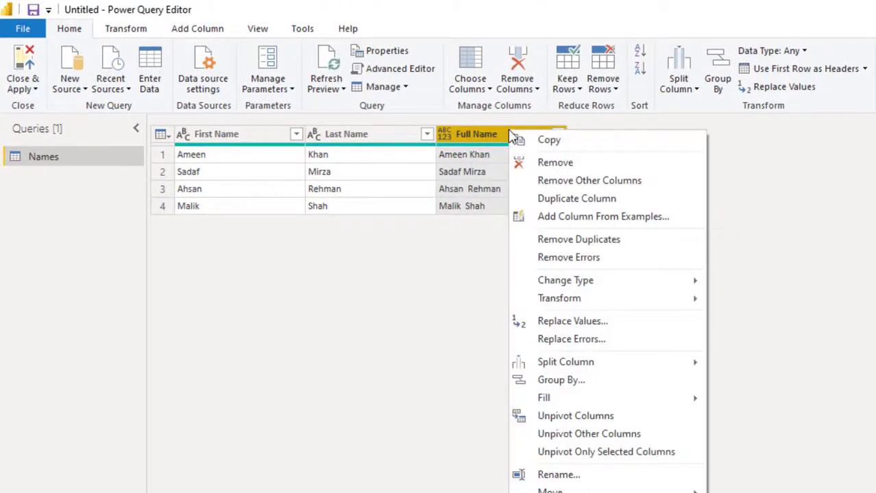
mouse_move(610, 370)
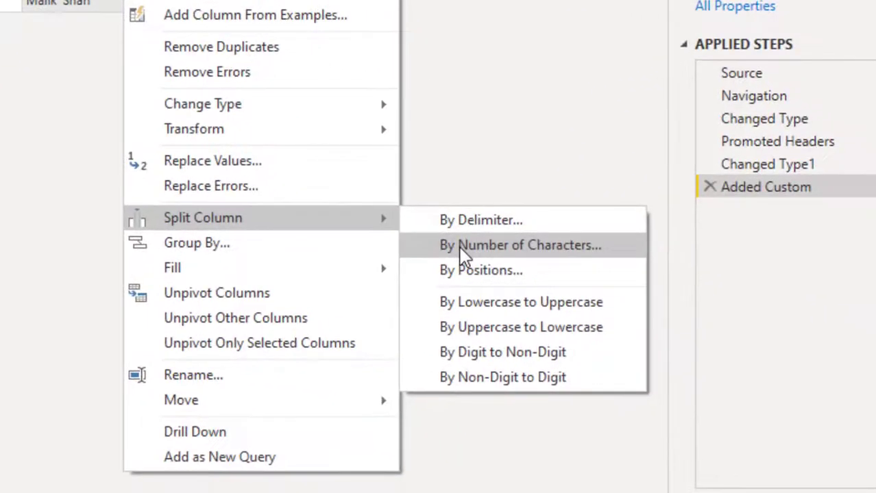
click(463, 246)
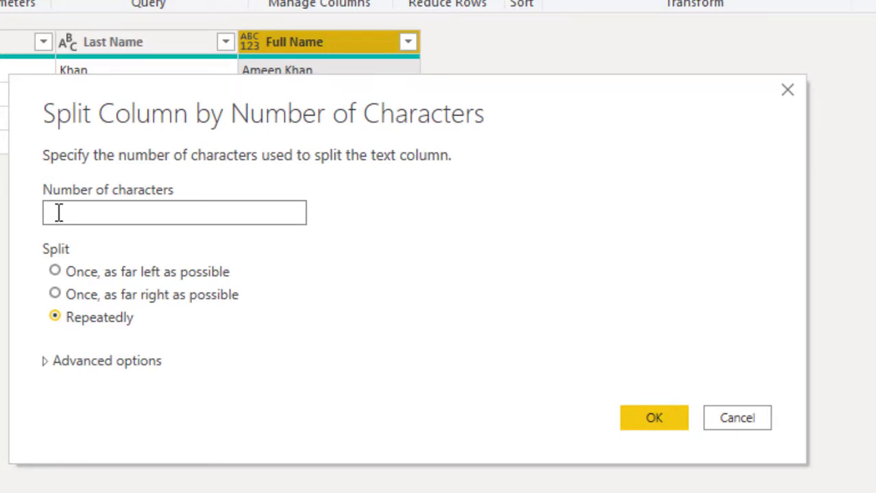
drag(329, 86, 330, 109)
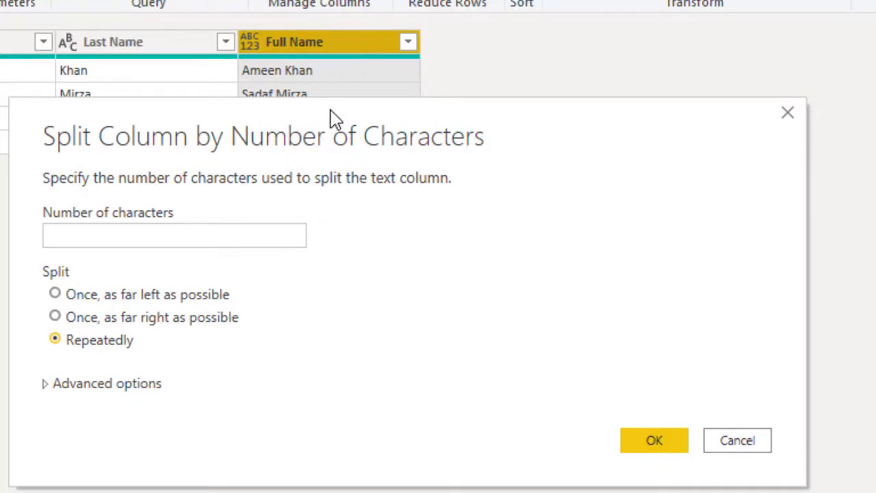
click(54, 229)
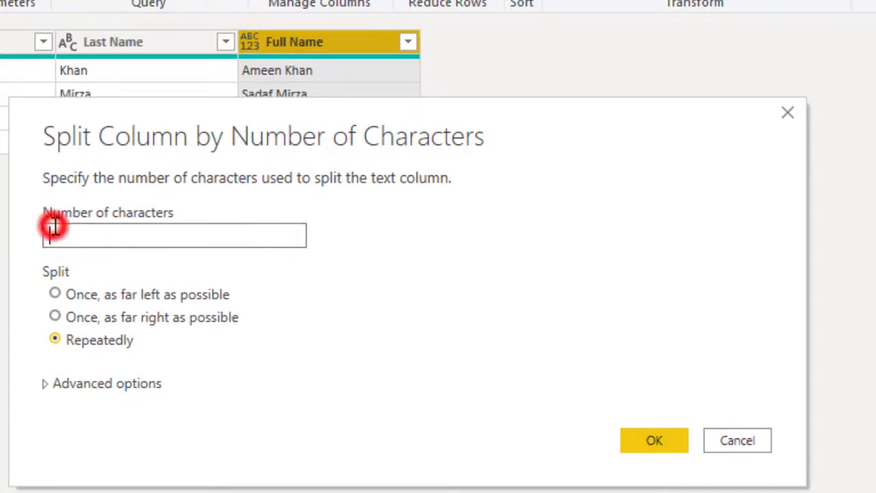
text(3)
click(55, 294)
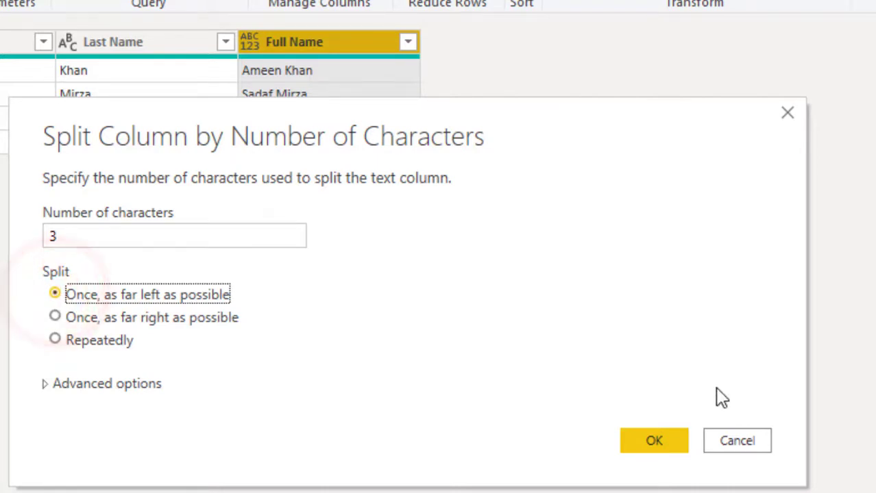
click(646, 440)
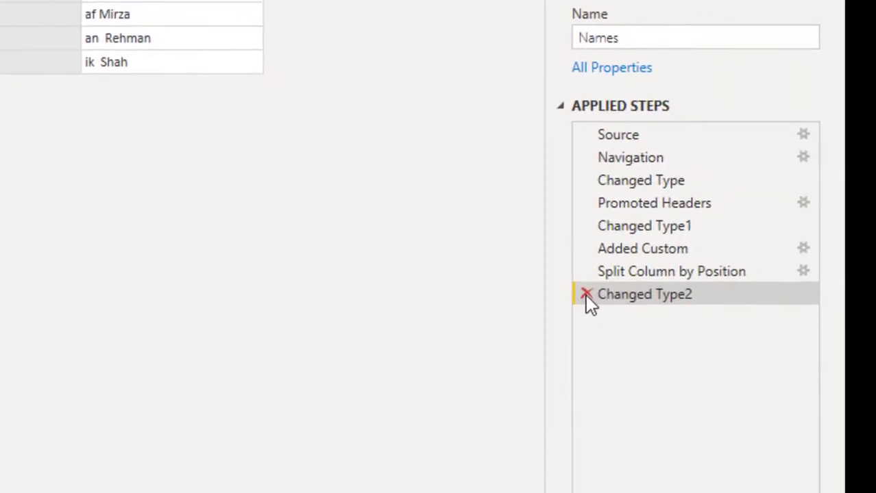
Step: Delete the Changed Type2 and Split Column by Position steps from the Names query
click(586, 295)
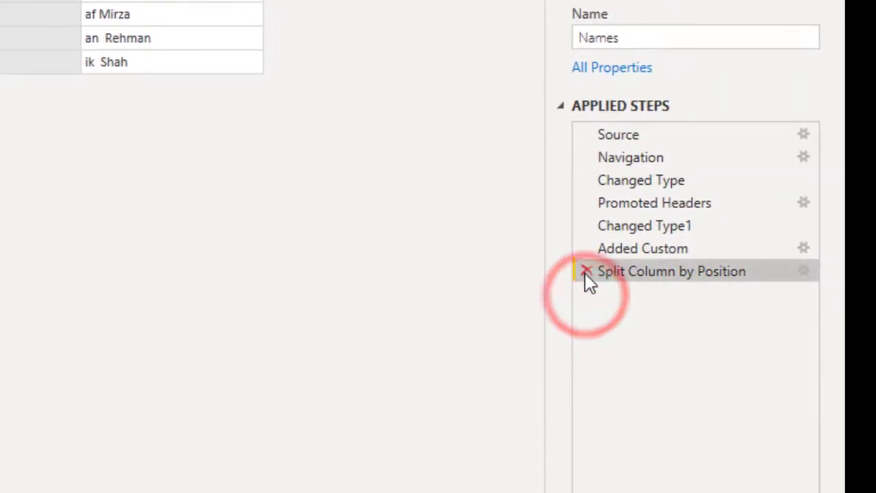
click(584, 272)
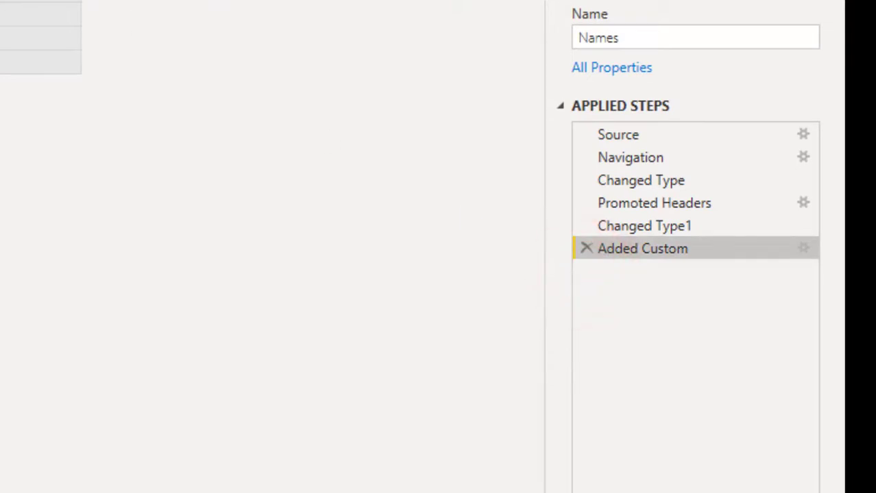
Step: Split the Full Name column by positions, using the positions 0, 2
right_click(335, 1)
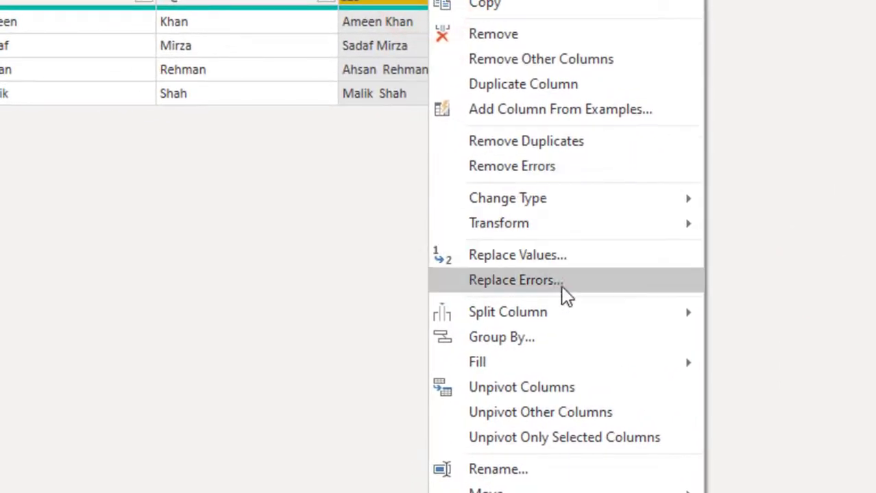
mouse_move(573, 309)
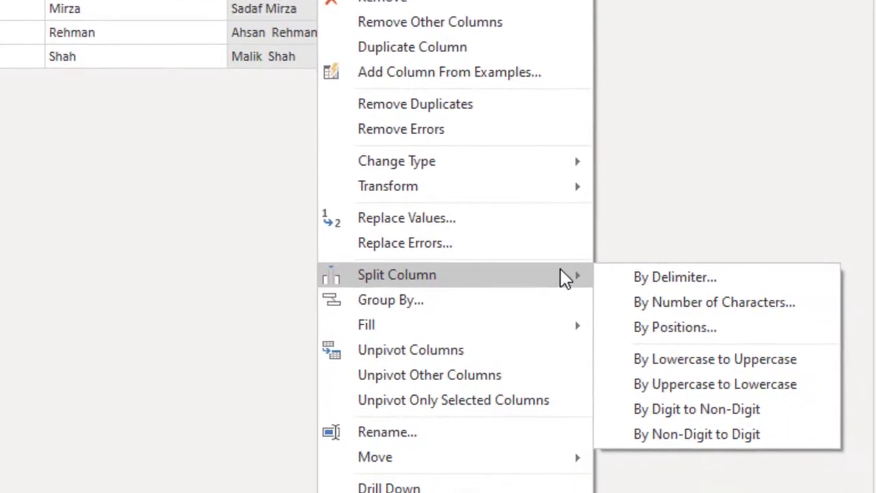
click(656, 328)
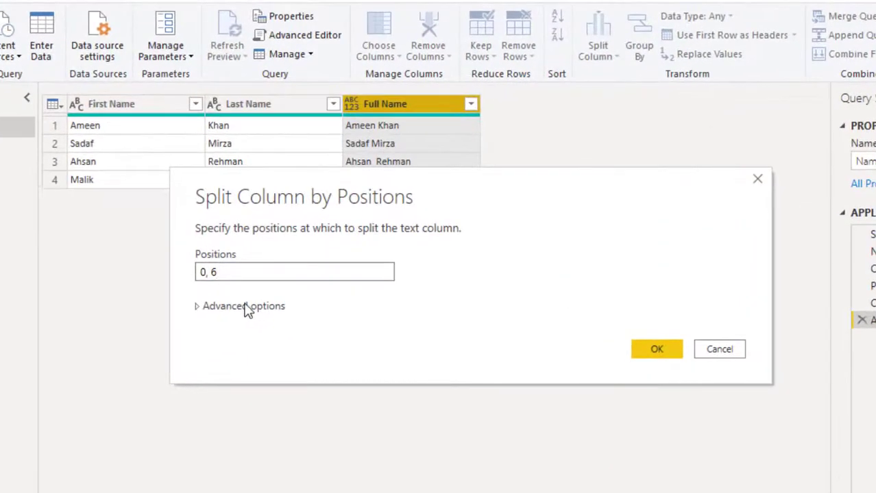
click(224, 273)
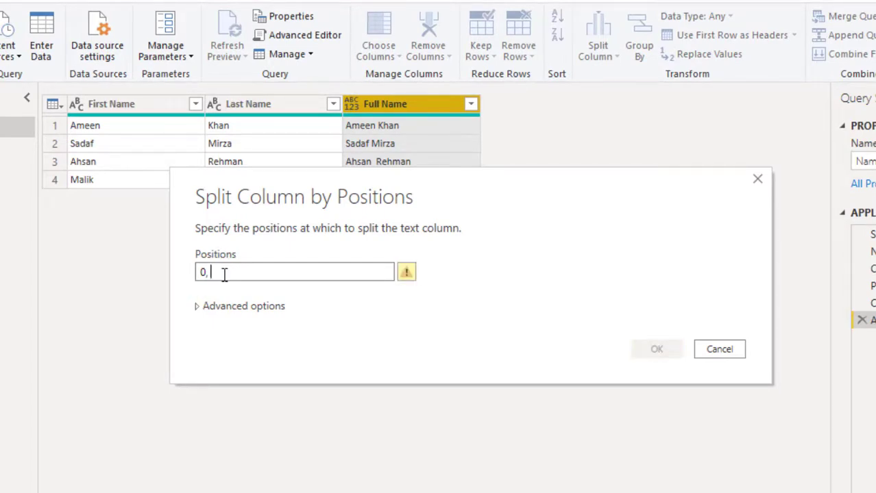
text(2)
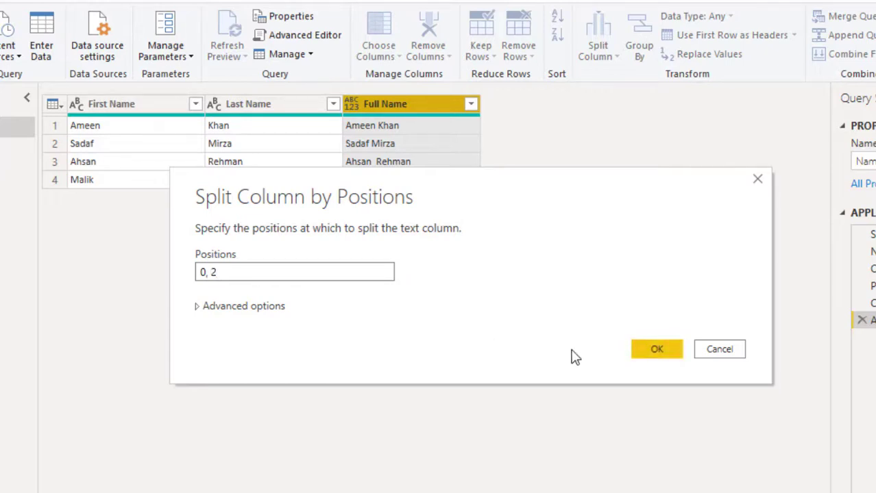
click(214, 272)
click(655, 348)
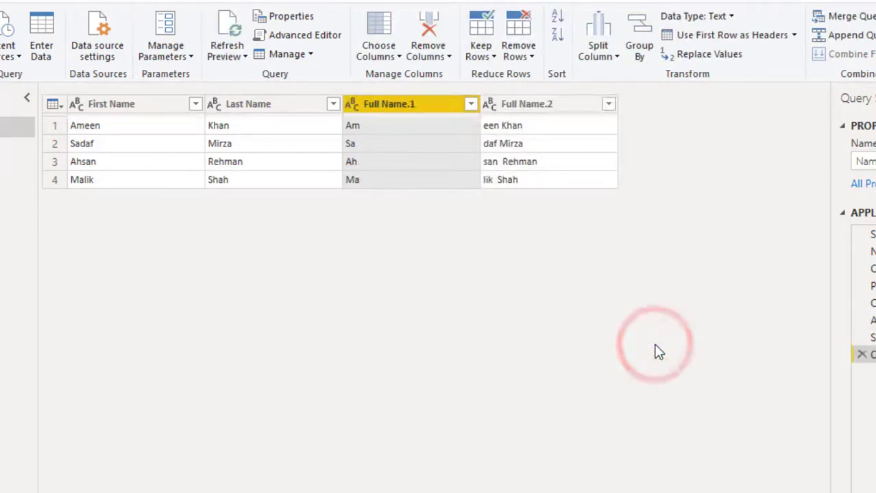